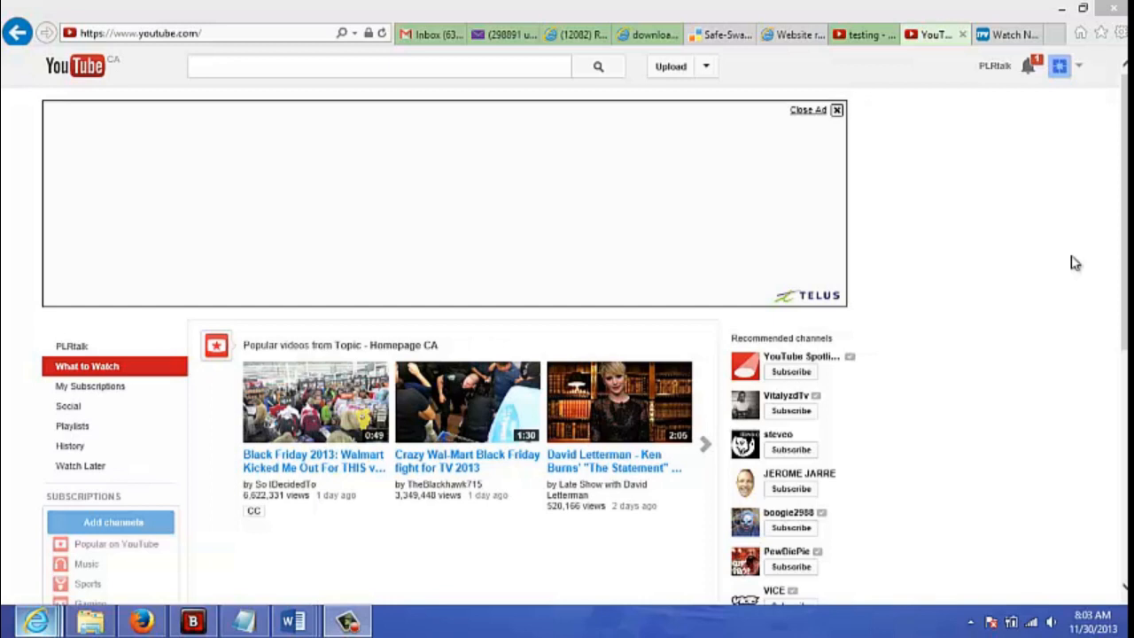
# - Open the YouTube video editor at youtube.com/editor
pyautogui.click(246, 39)
pyautogui.click(237, 33)
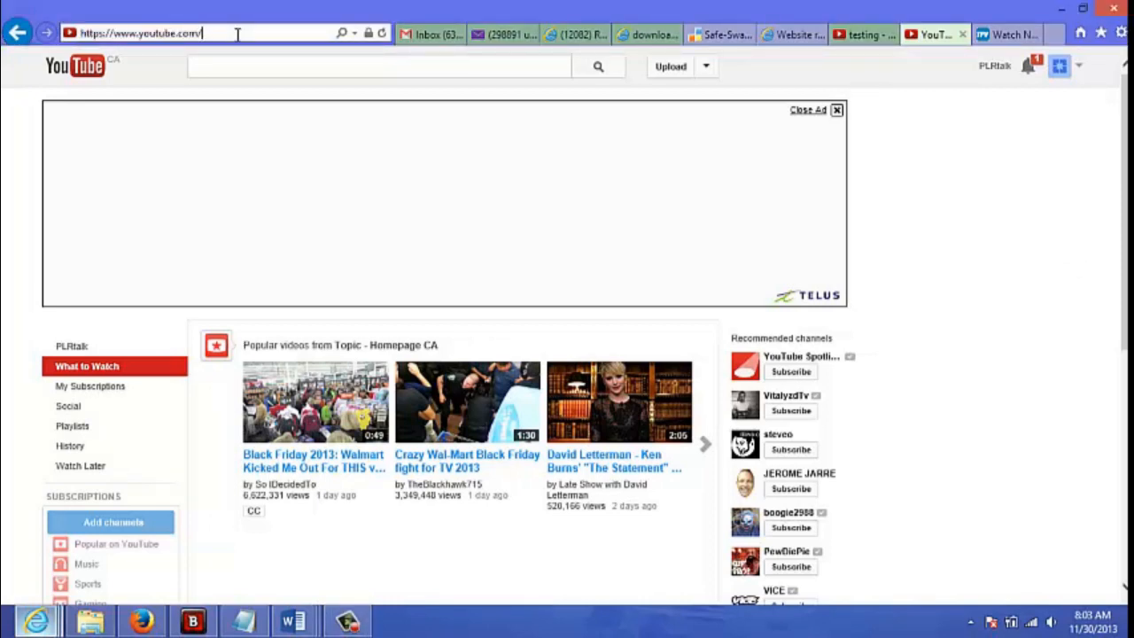
pyautogui.write('editor')
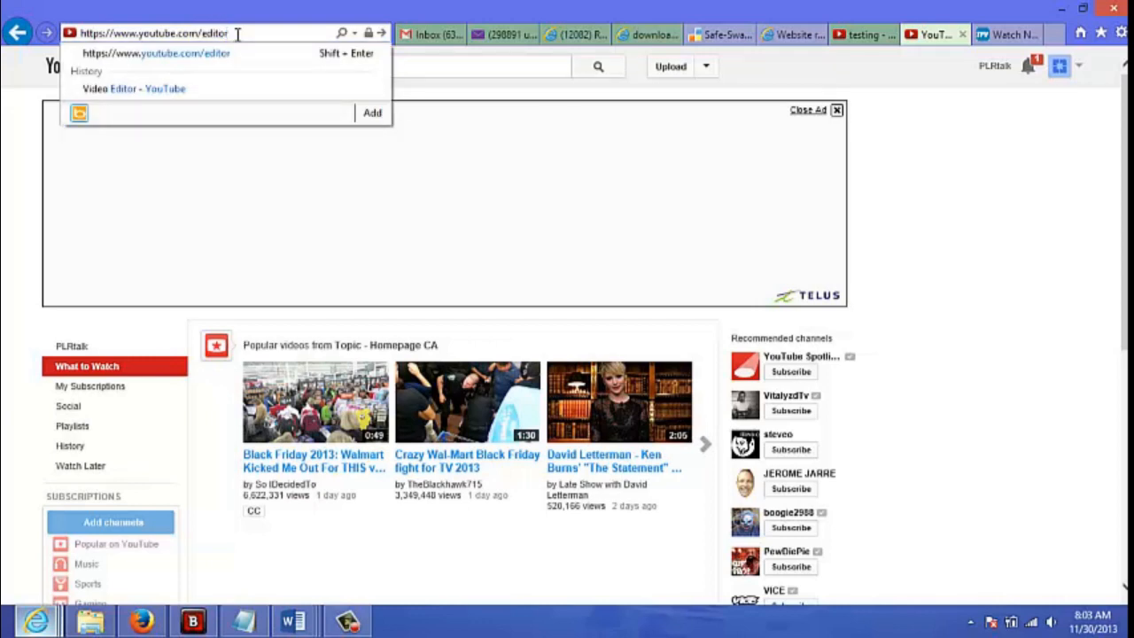
pyautogui.press('Return')
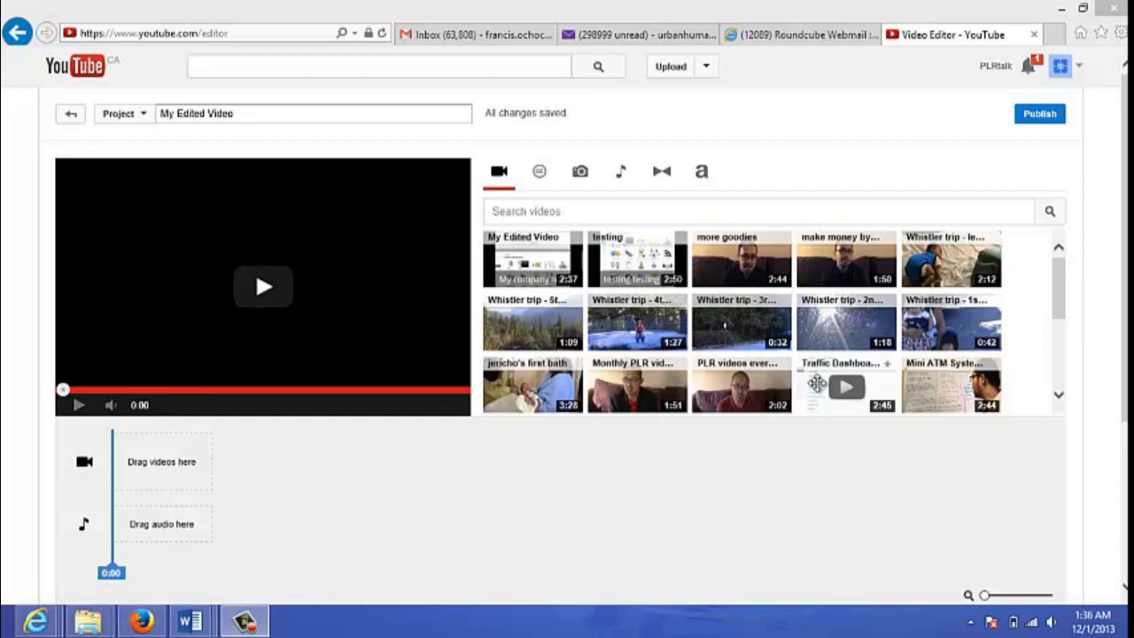
# - Add the Traffic Dashboard video to the project's video track and briefly preview its opening, returning to the start
pyautogui.moveTo(815, 383); pyautogui.dragTo(173, 458)
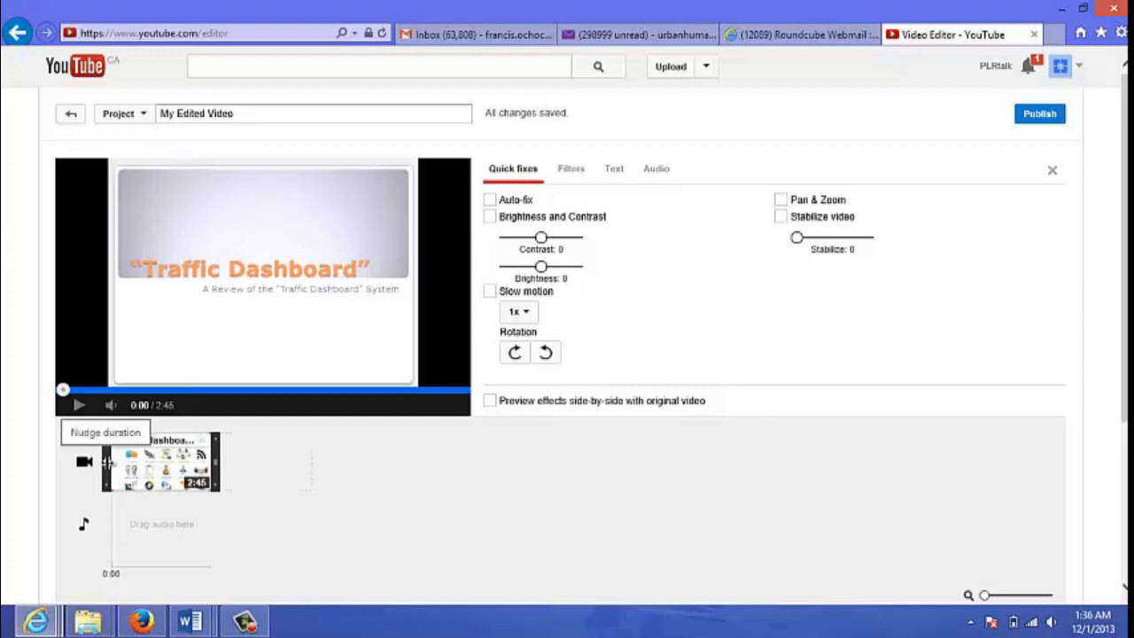
pyautogui.click(71, 410)
pyautogui.click(74, 410)
pyautogui.moveTo(77, 393); pyautogui.dragTo(59, 393)
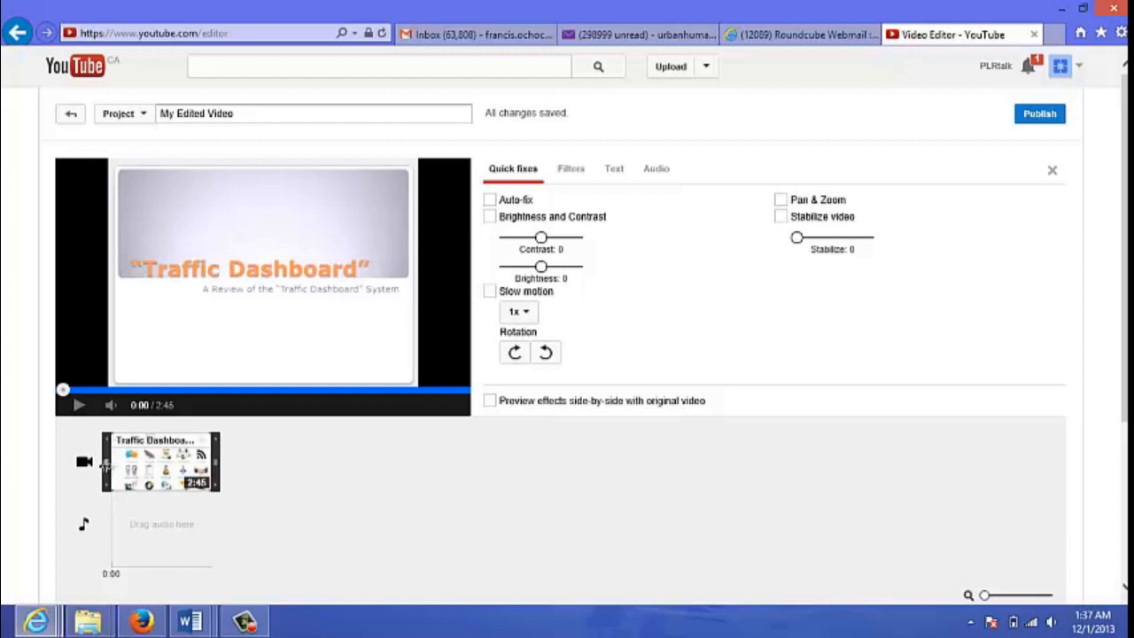
# - Trim the first 15 seconds off the Traffic Dashboard clip and play the shortened project from the start
pyautogui.moveTo(106, 463); pyautogui.dragTo(102, 467)
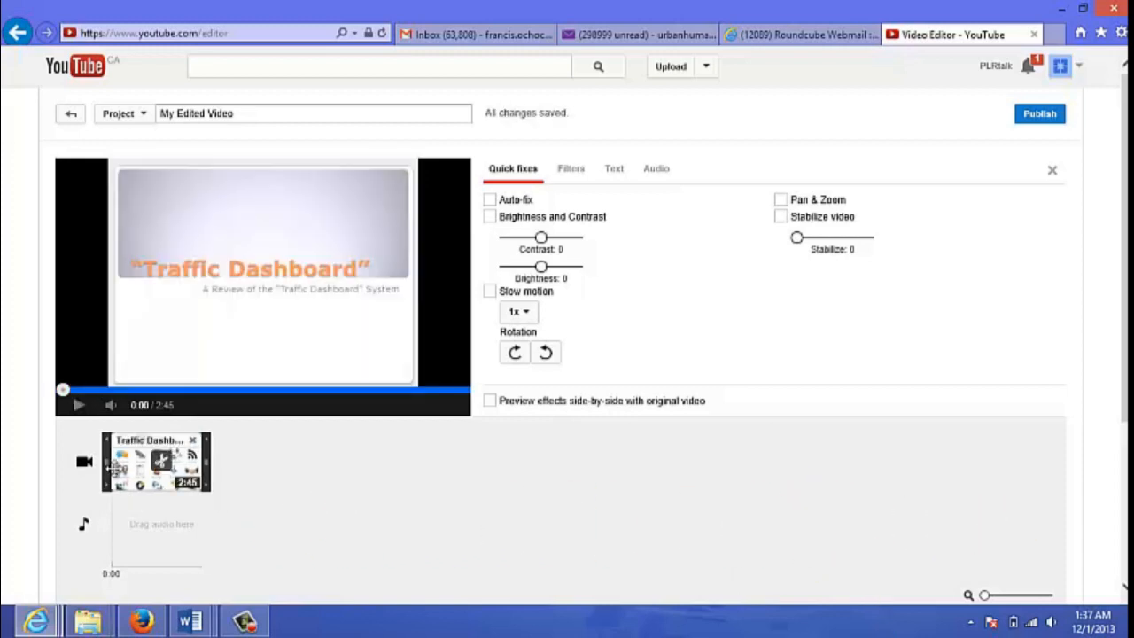
pyautogui.click(86, 466)
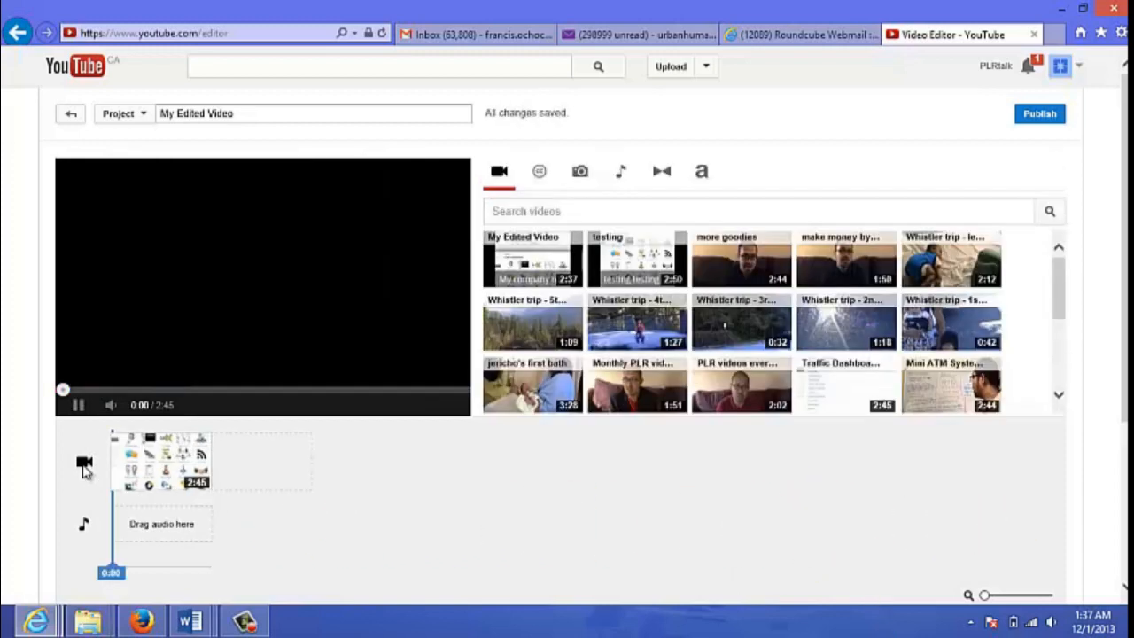
pyautogui.click(78, 406)
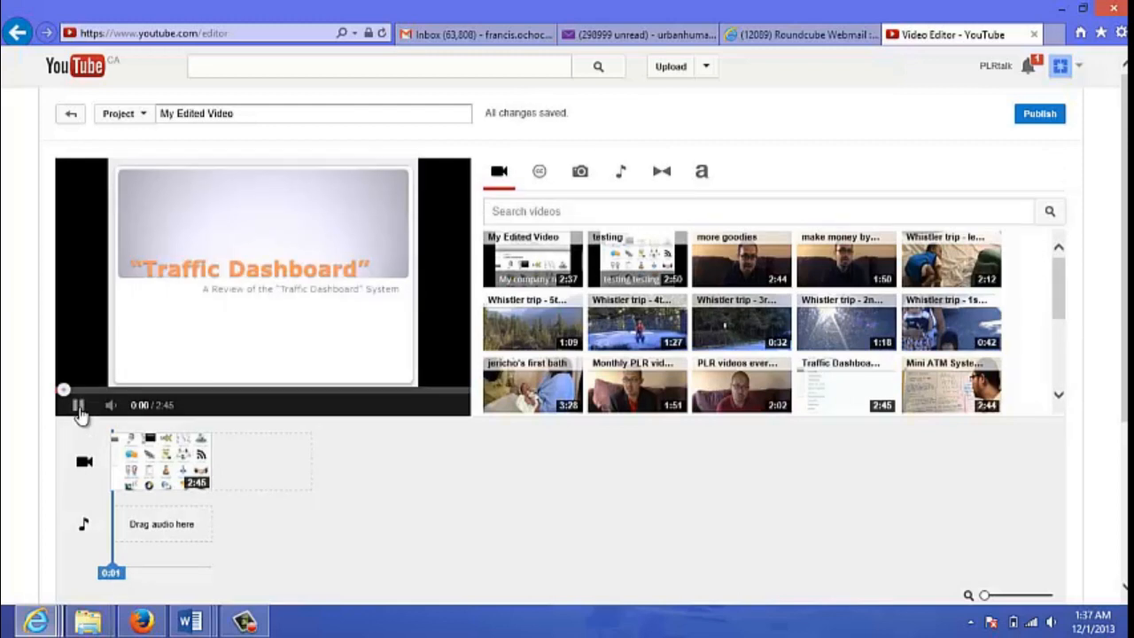
pyautogui.click(60, 390)
pyautogui.click(116, 463)
pyautogui.moveTo(114, 465); pyautogui.dragTo(118, 465)
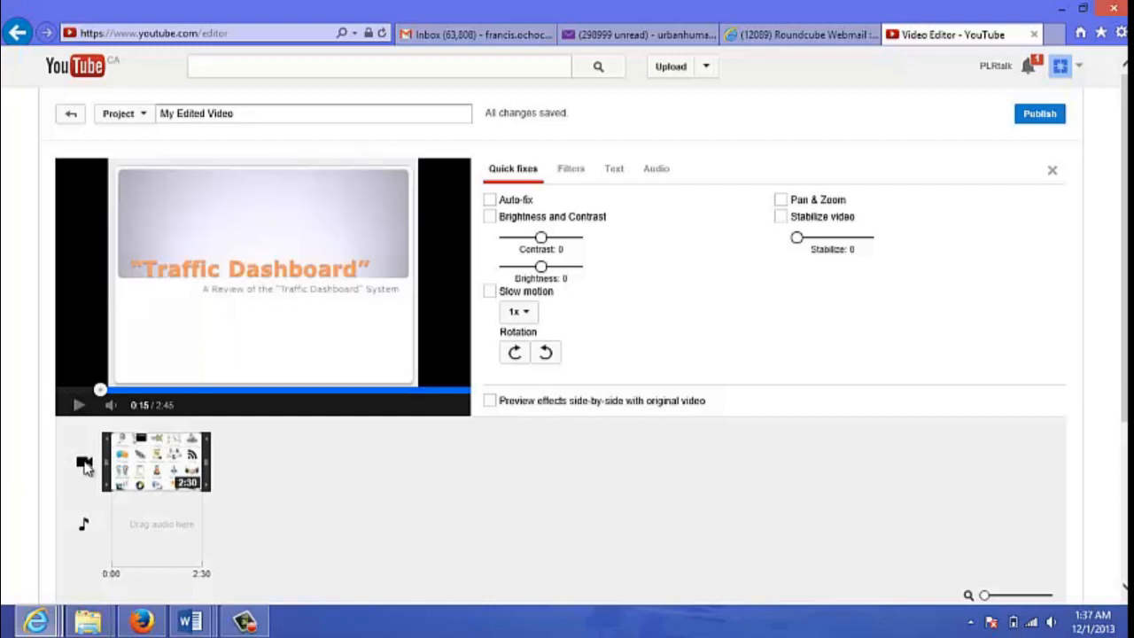
pyautogui.click(85, 463)
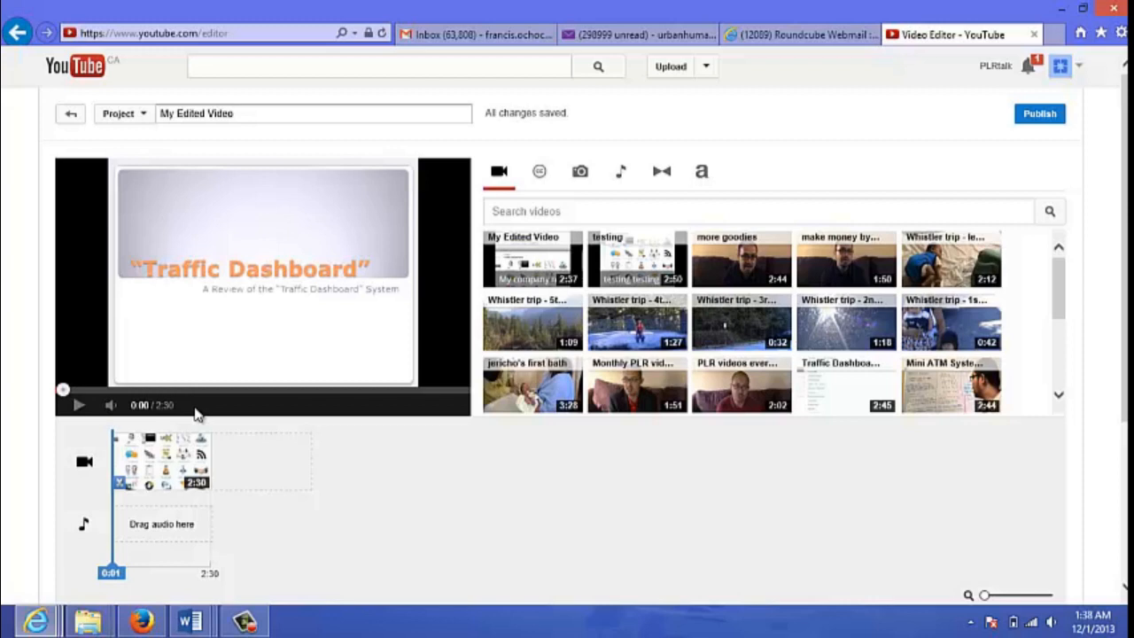
pyautogui.click(75, 407)
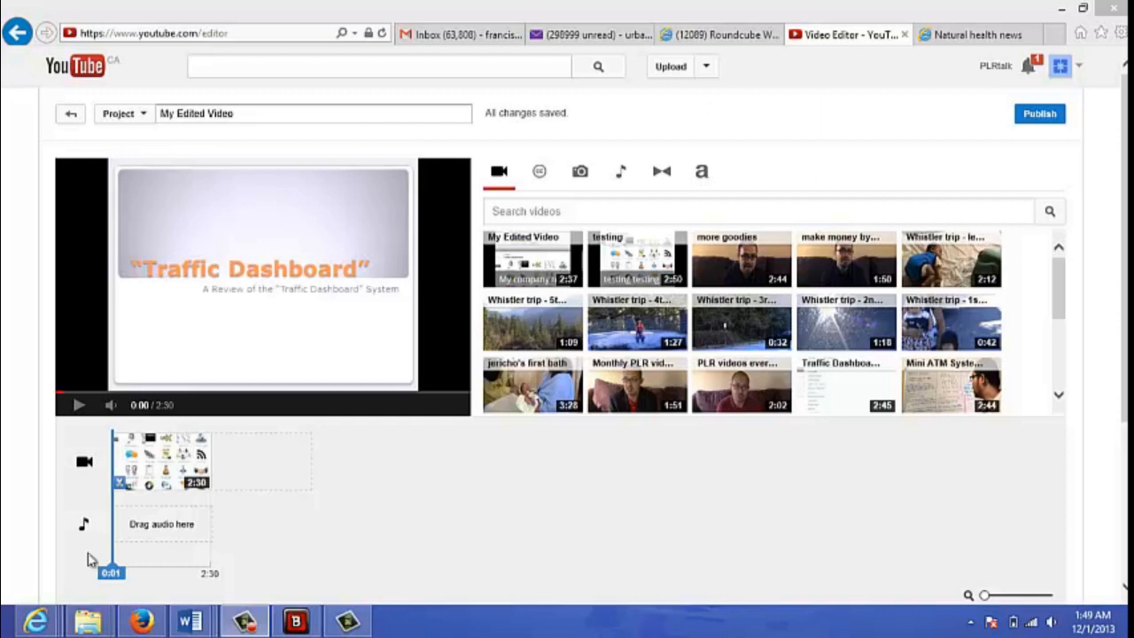
# - Enable the text overlay on the Traffic Dashboard clip, keeping the banner position at Bottom
pyautogui.moveTo(146, 474)
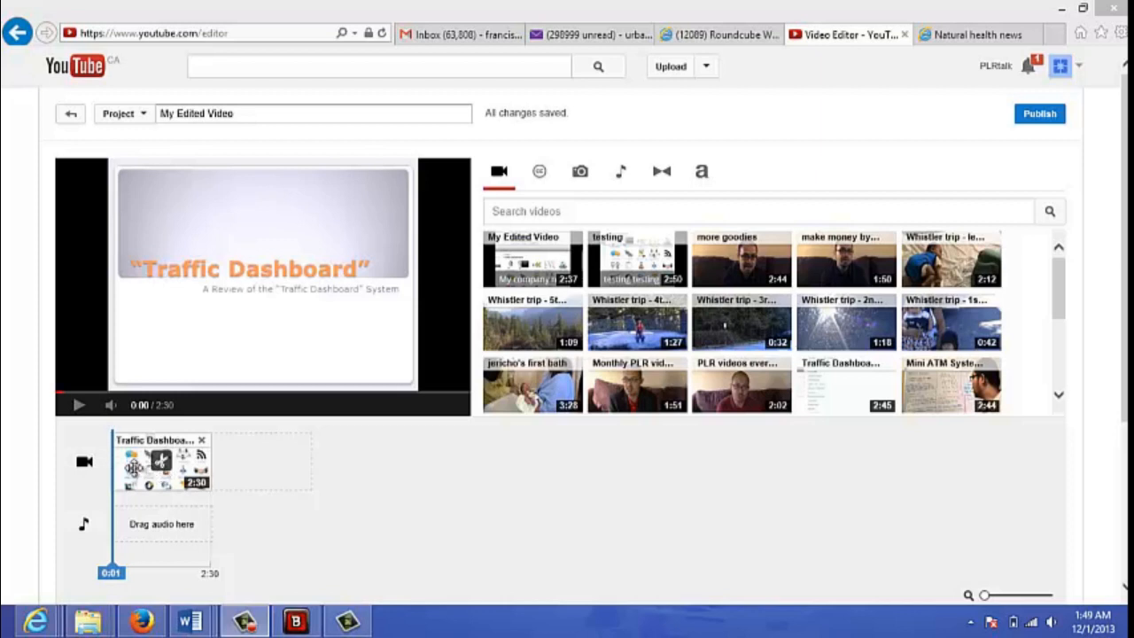
pyautogui.click(132, 467)
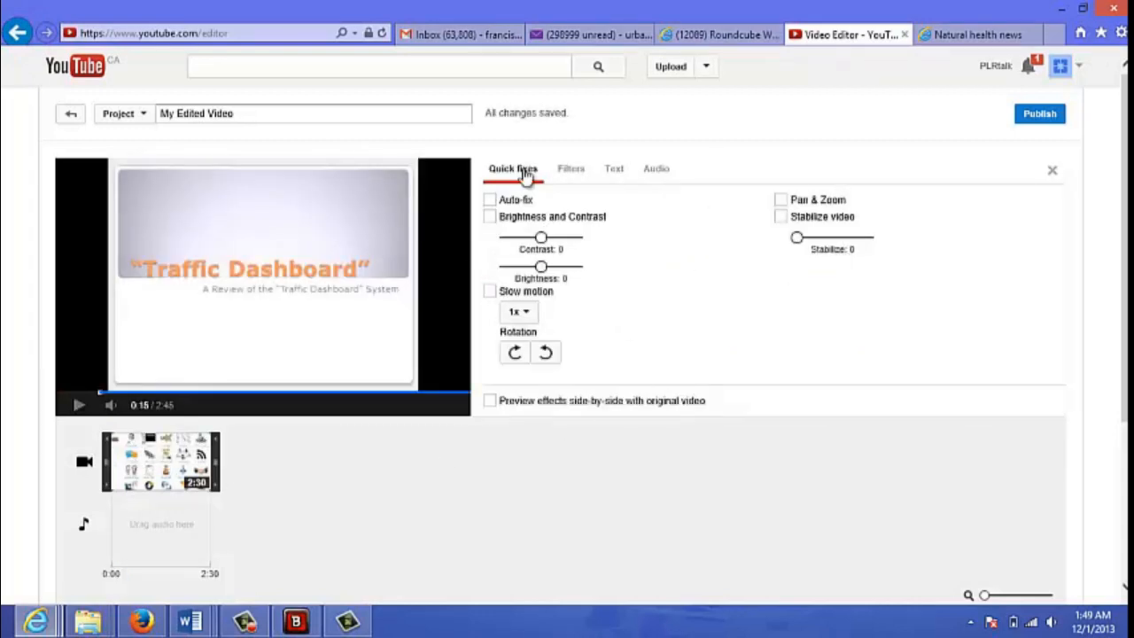
pyautogui.click(617, 173)
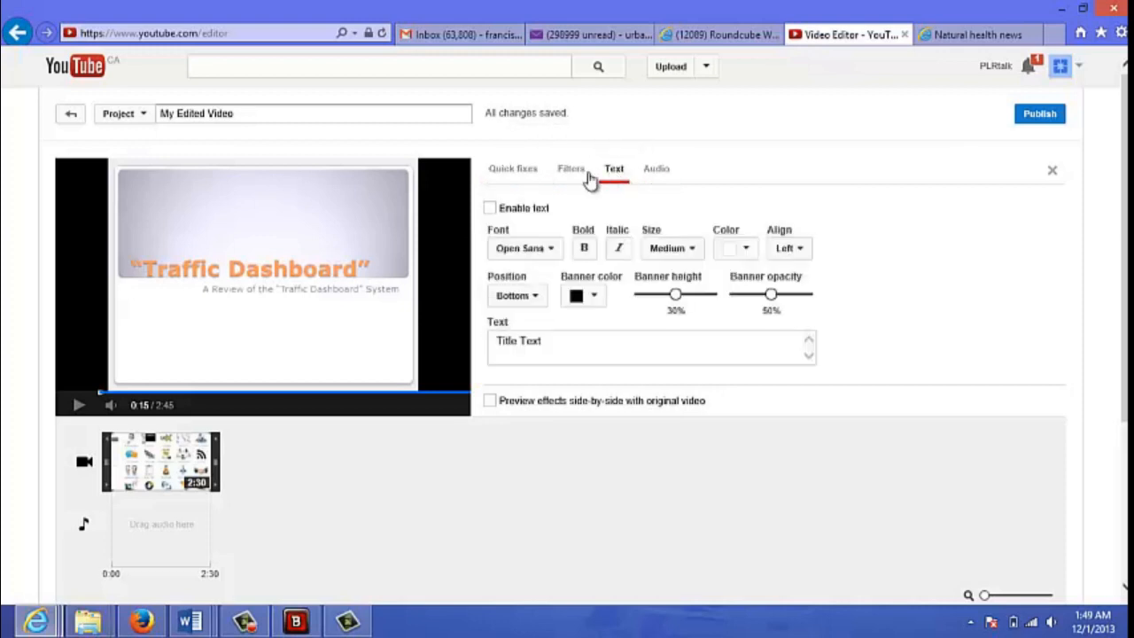
pyautogui.click(490, 209)
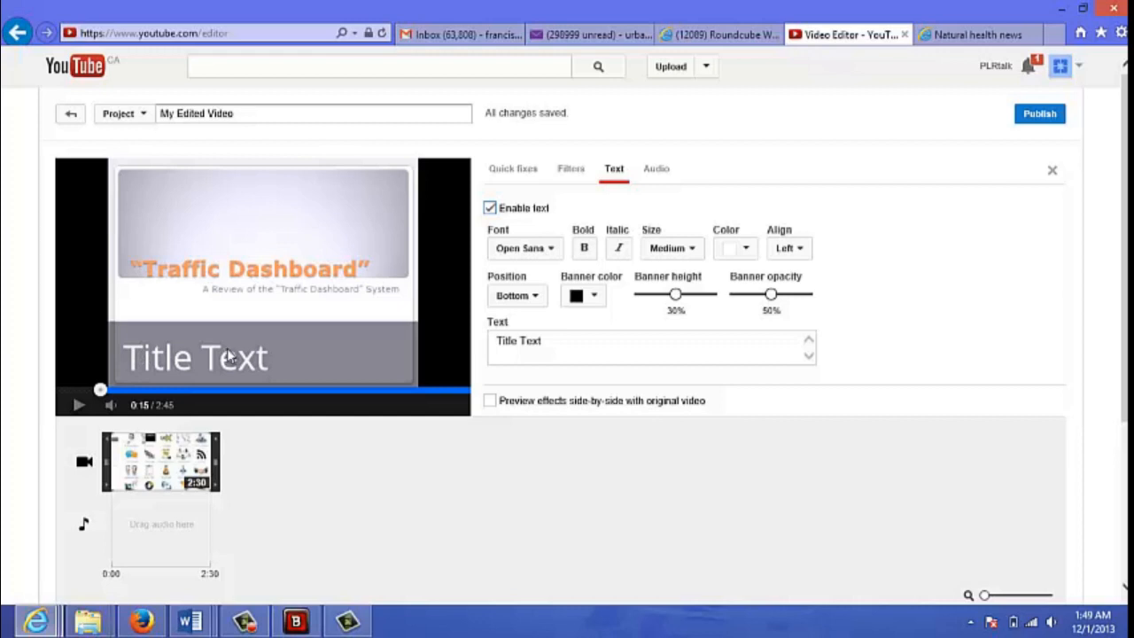
pyautogui.click(543, 306)
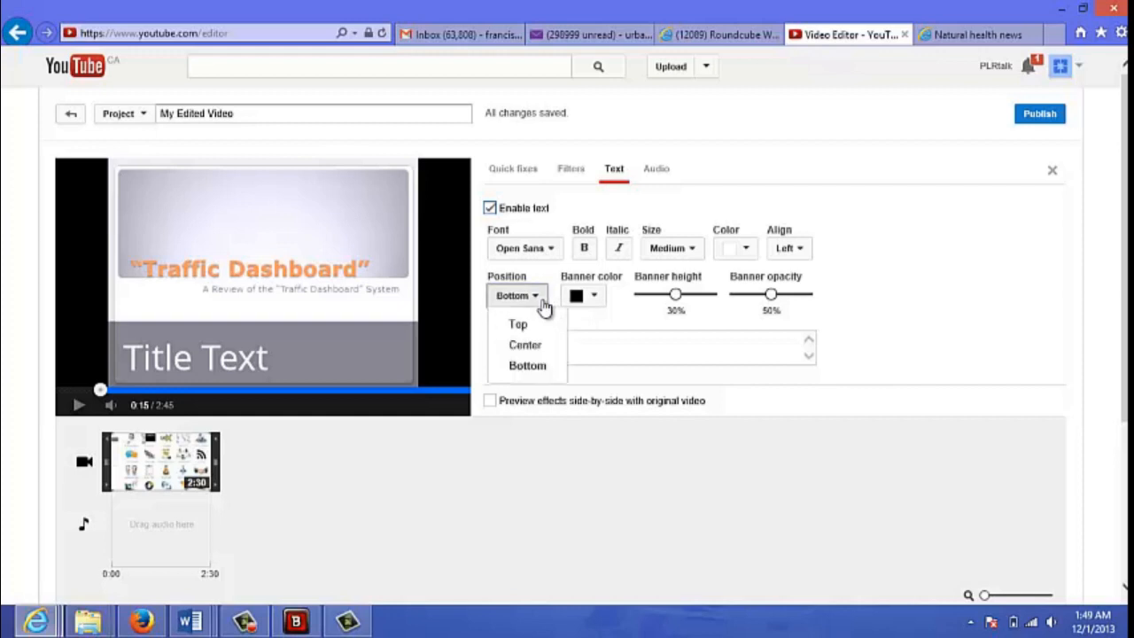
pyautogui.click(543, 305)
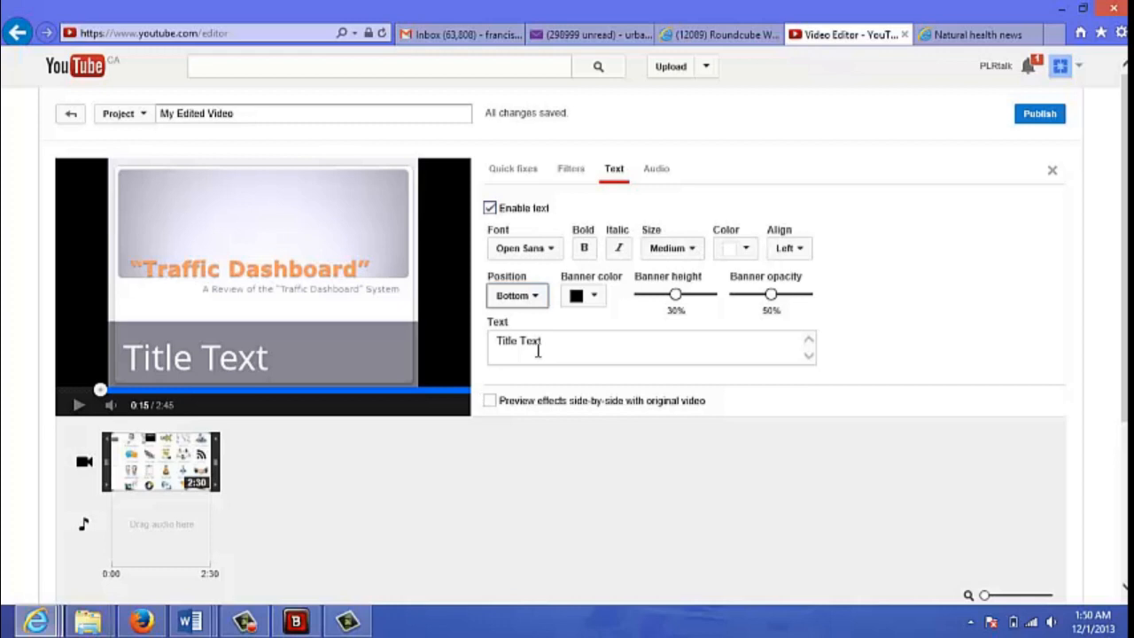
# - Try "Title of test" and "testing for example" as the clip's overlay text
pyautogui.moveTo(555, 342); pyautogui.dragTo(500, 345)
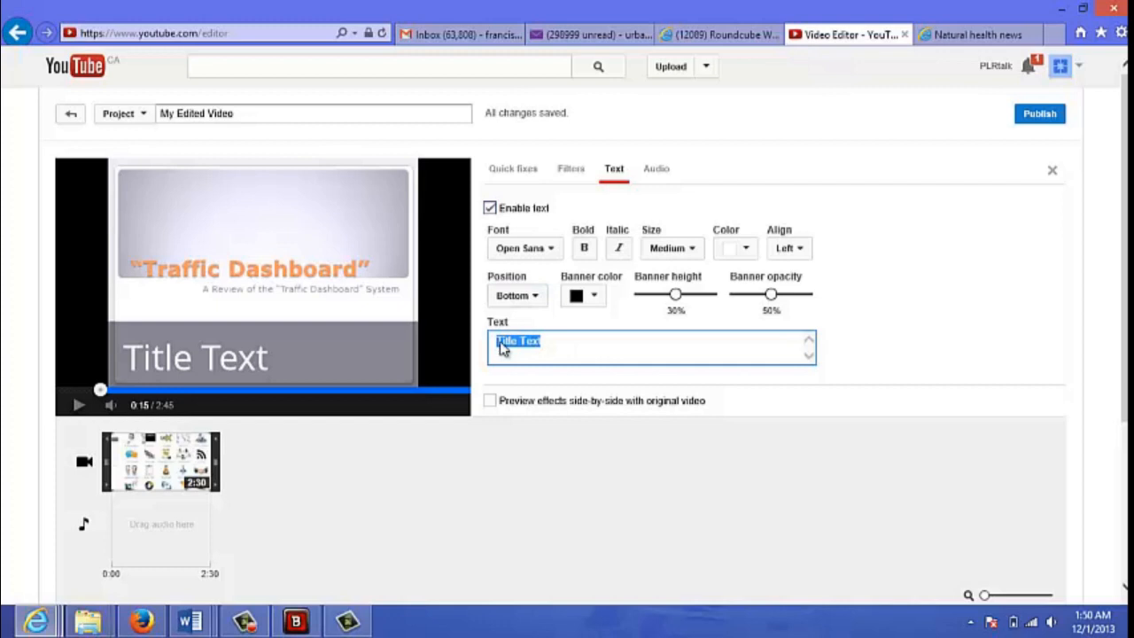
pyautogui.write('Titl')
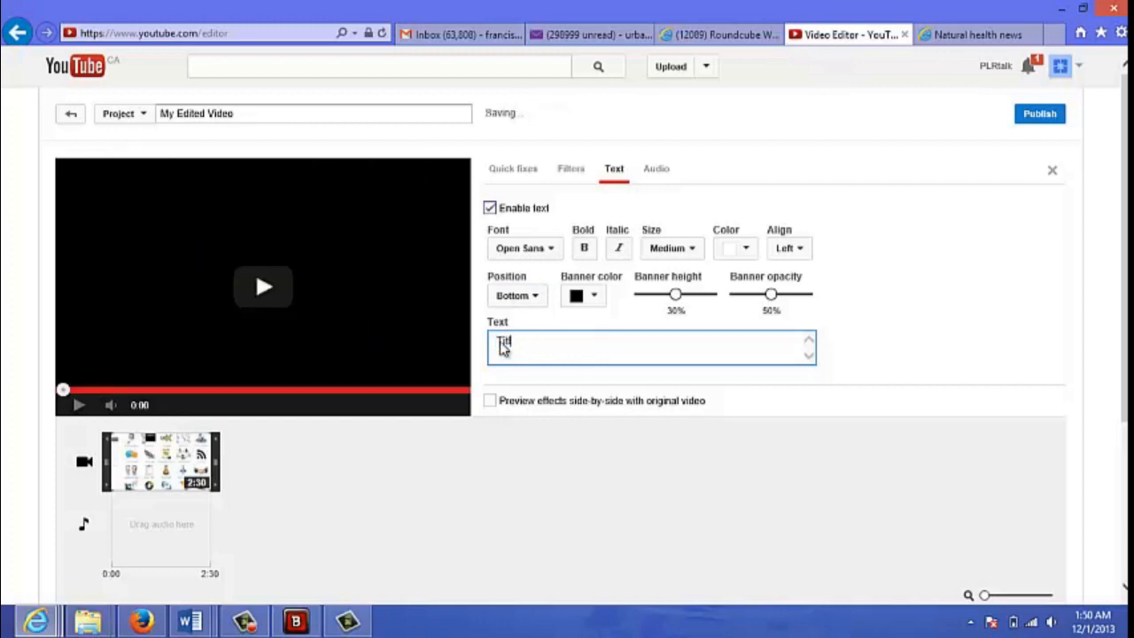
pyautogui.write('e of ')
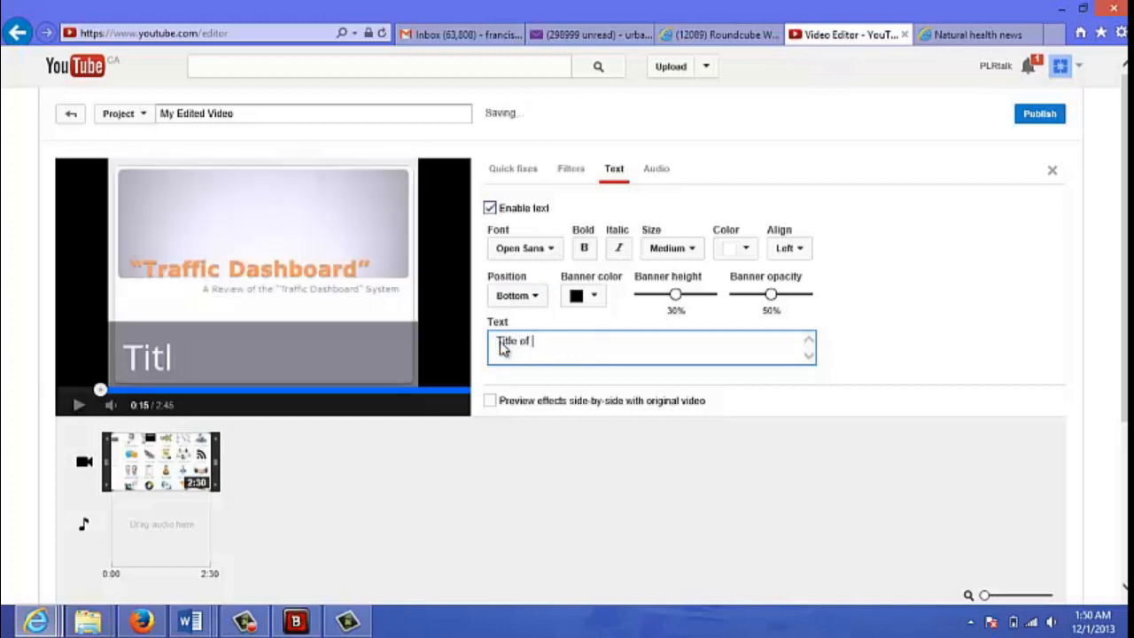
pyautogui.write('test')
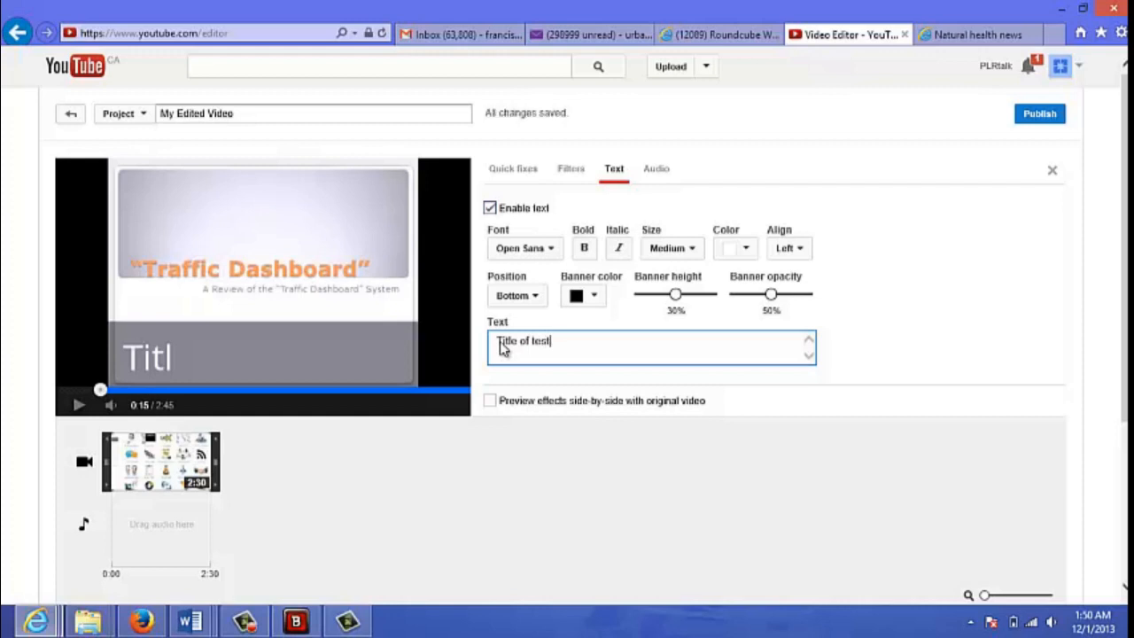
pyautogui.press('BackSpace')
pyautogui.press('BackSpace')
pyautogui.press('BackSpace')
pyautogui.press('BackSpace')
pyautogui.press('BackSpace')
pyautogui.press('BackSpace')
pyautogui.press('BackSpace')
pyautogui.press('BackSpace')
pyautogui.press('BackSpace')
pyautogui.press('BackSpace')
pyautogui.press('BackSpace')
pyautogui.press('BackSpace')
pyautogui.press('BackSpace')
pyautogui.write('testing')
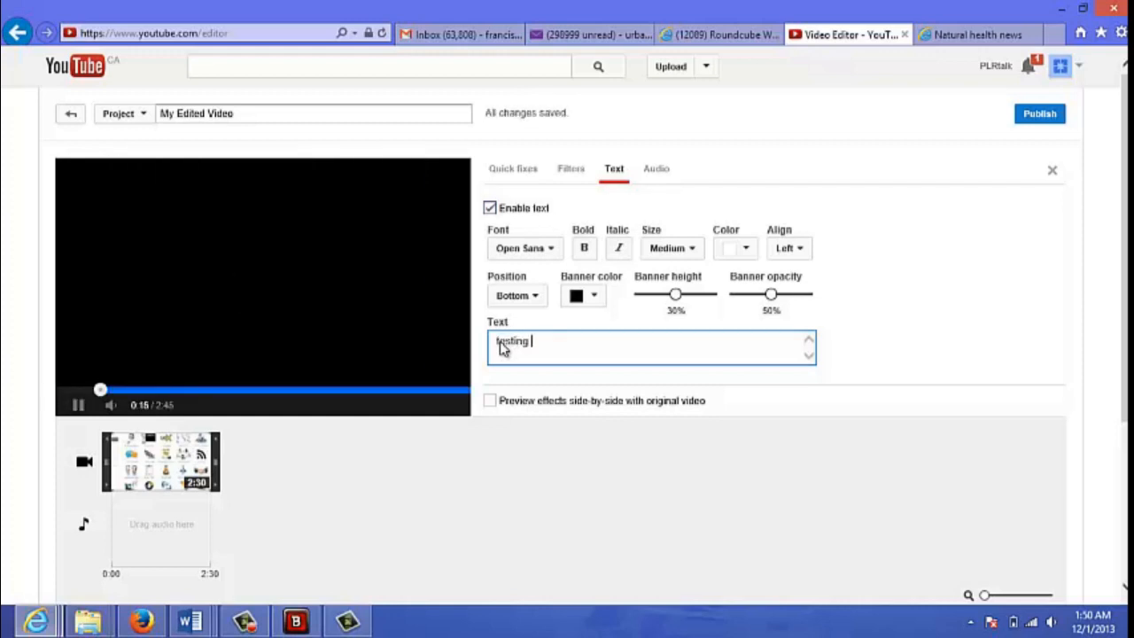
pyautogui.write(' for example')
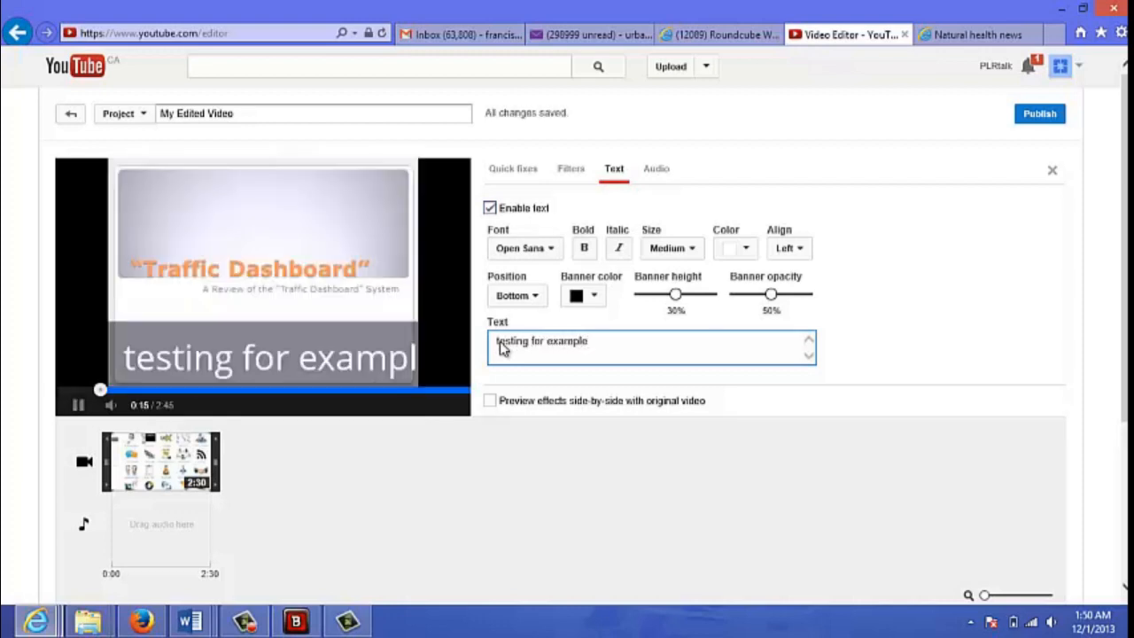
# - Replace the clip's overlay text with "abc company" and briefly play the captioned project
pyautogui.press('BackSpace')
pyautogui.press('BackSpace')
pyautogui.press('BackSpace')
pyautogui.press('BackSpace')
pyautogui.press('BackSpace')
pyautogui.press('BackSpace')
pyautogui.press('BackSpace')
pyautogui.press('BackSpace')
pyautogui.press('BackSpace')
pyautogui.press('BackSpace')
pyautogui.press('BackSpace')
pyautogui.press('BackSpace')
pyautogui.press('BackSpace')
pyautogui.press('BackSpace')
pyautogui.press('BackSpace')
pyautogui.press('BackSpace')
pyautogui.press('BackSpace')
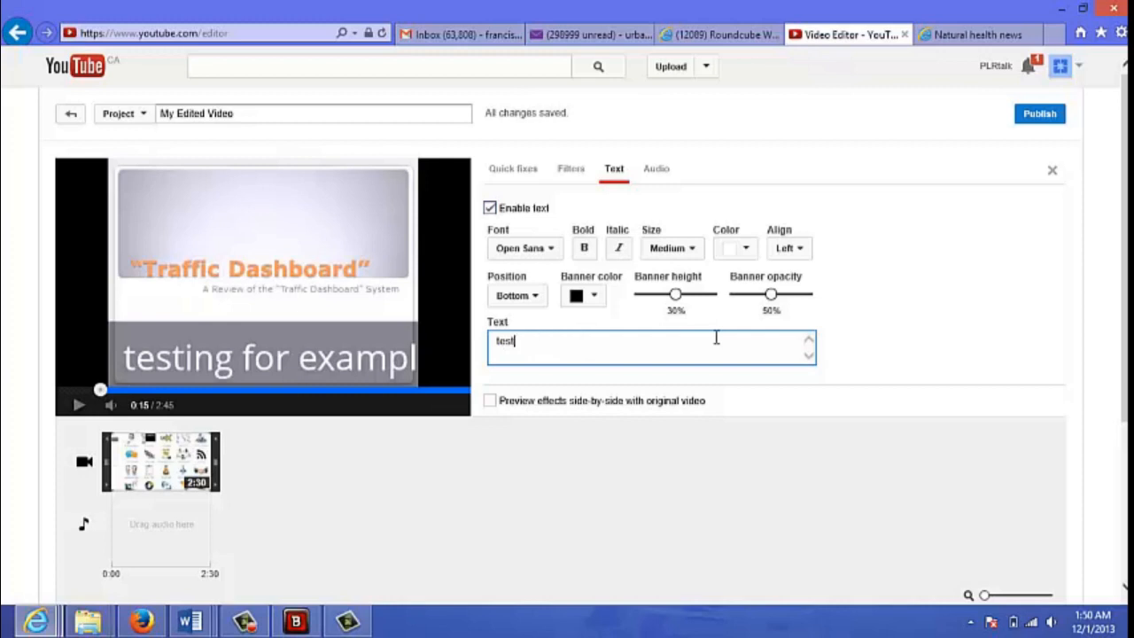
pyautogui.press('BackSpace')
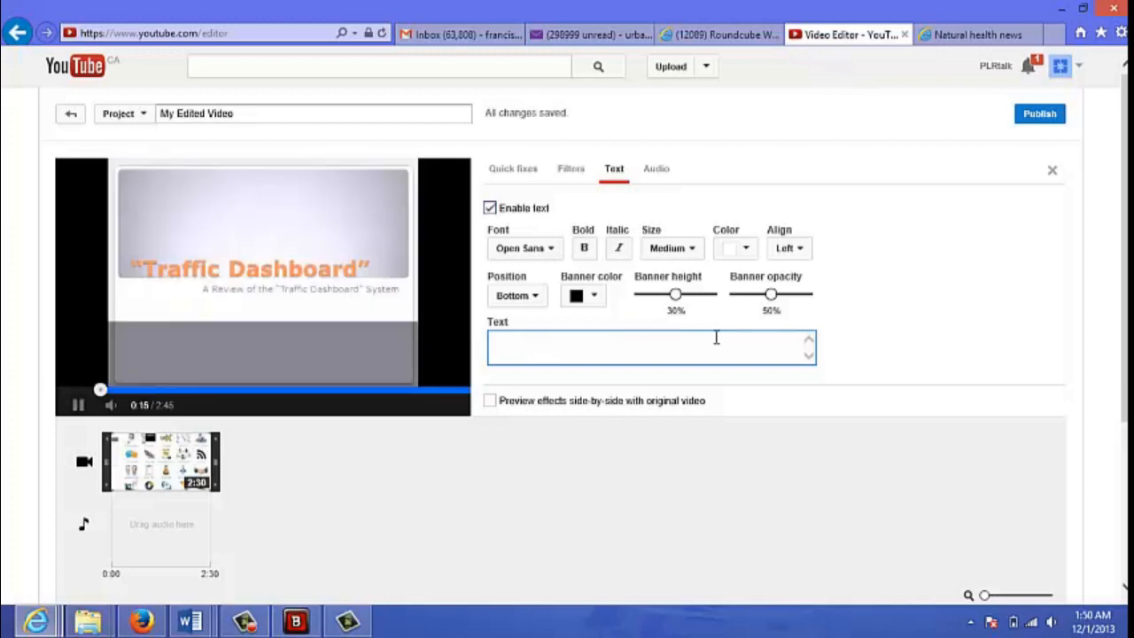
pyautogui.write('abc company')
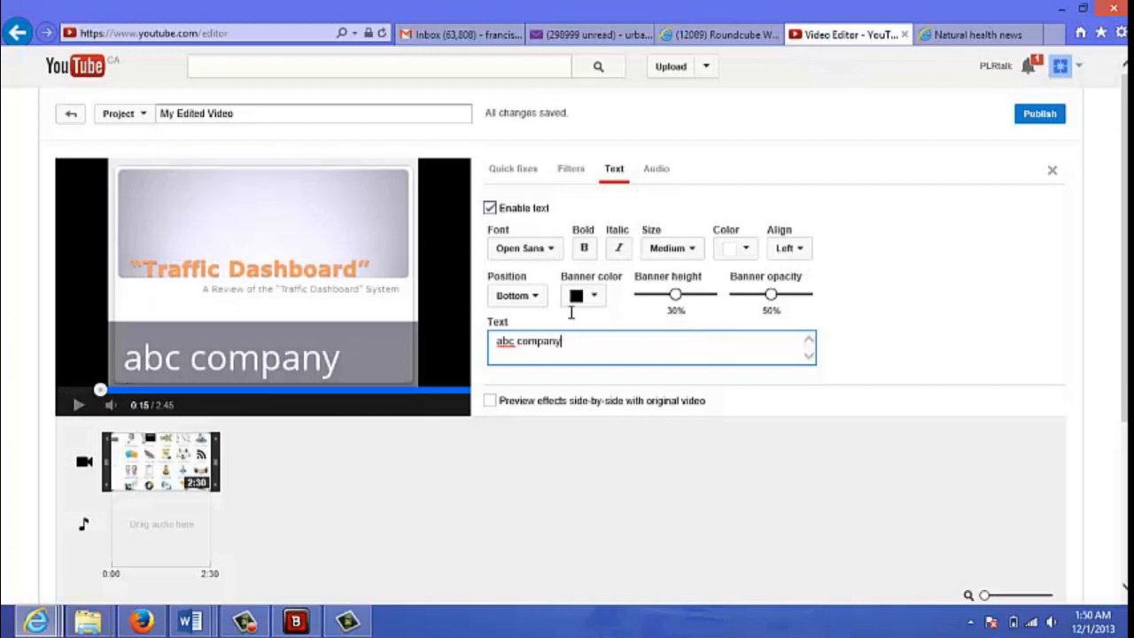
pyautogui.click(88, 468)
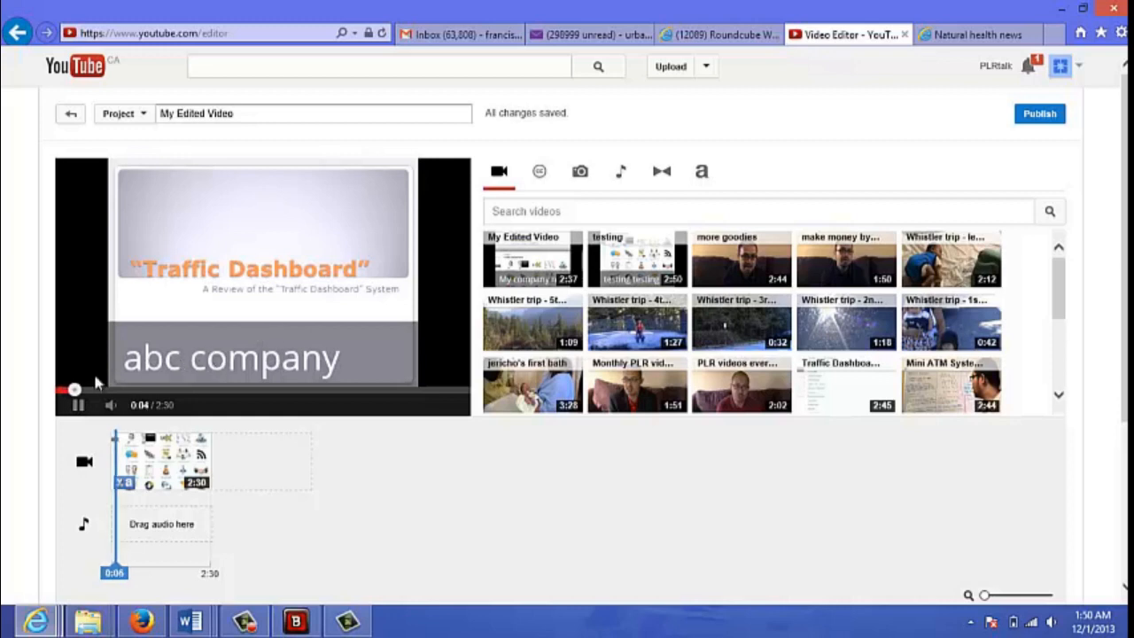
pyautogui.click(77, 405)
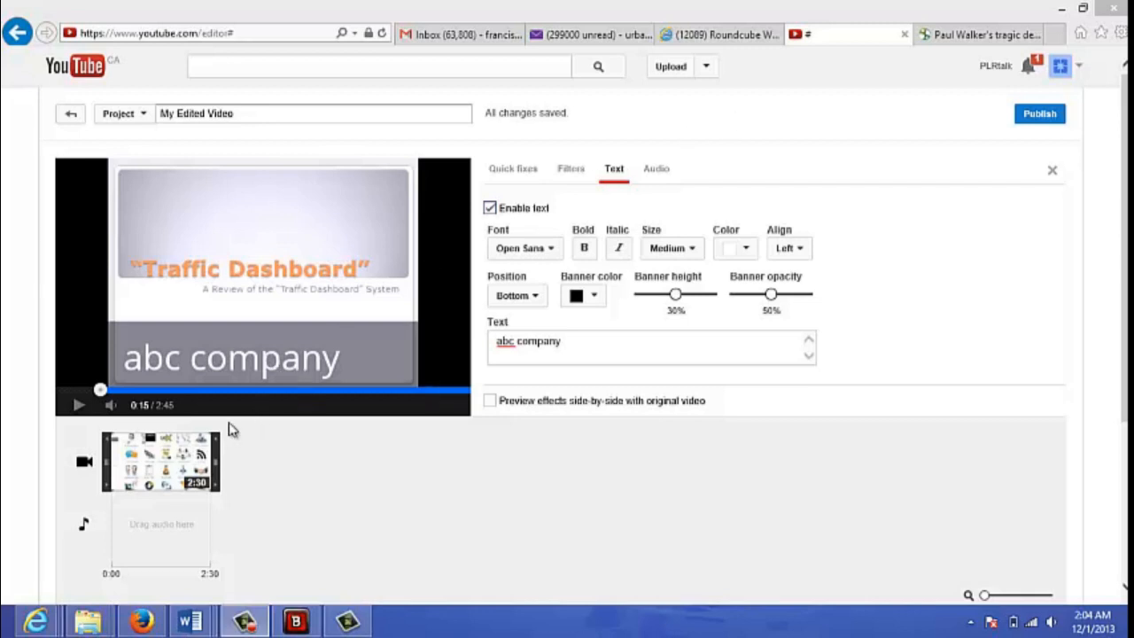
# - Import the November 30, 2013 photo album from the account's photos into the project
pyautogui.moveTo(160, 460)
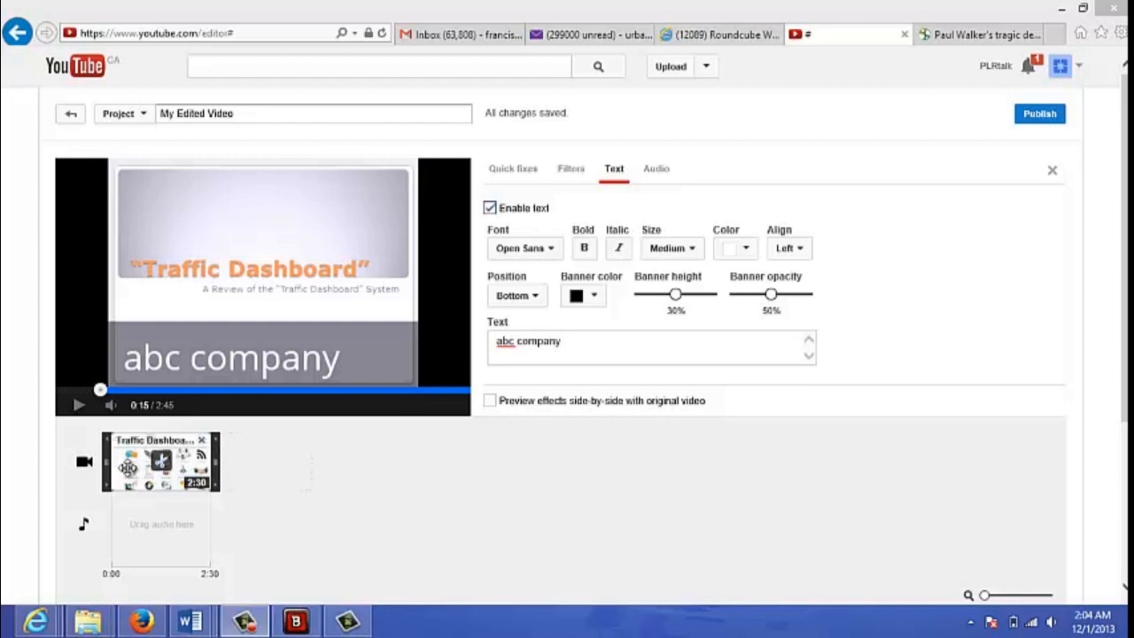
pyautogui.click(84, 465)
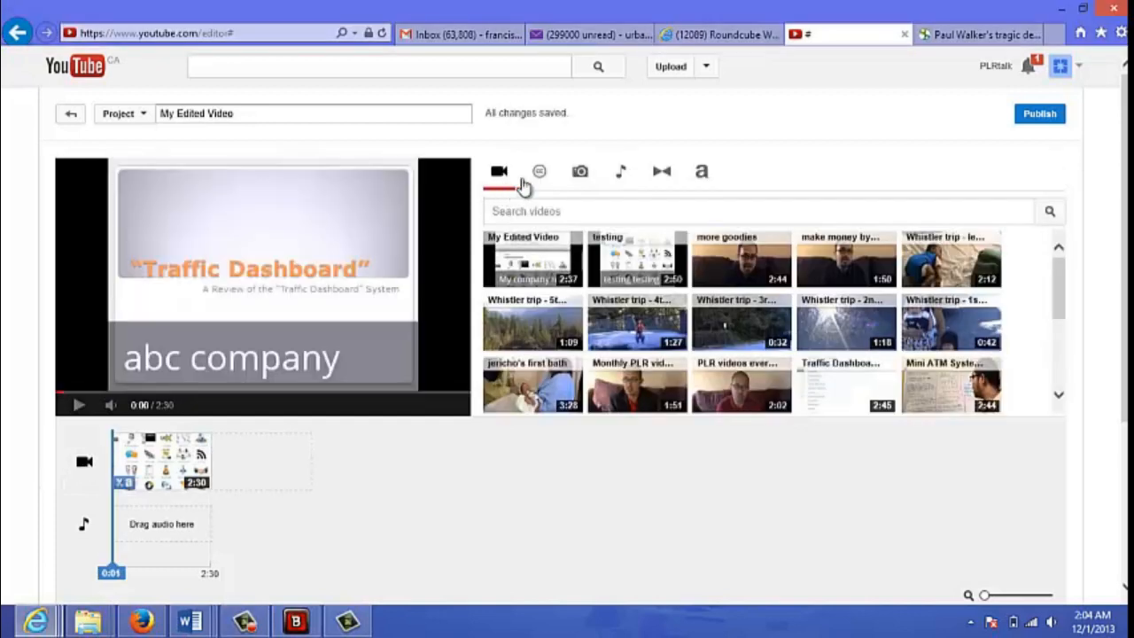
pyautogui.click(580, 174)
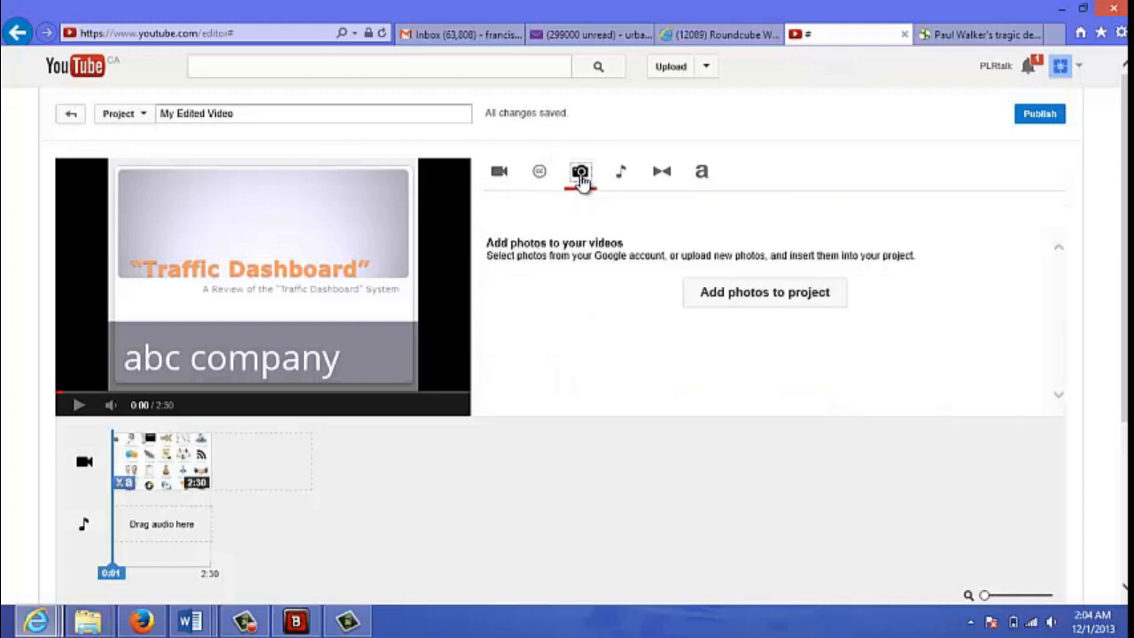
pyautogui.click(717, 303)
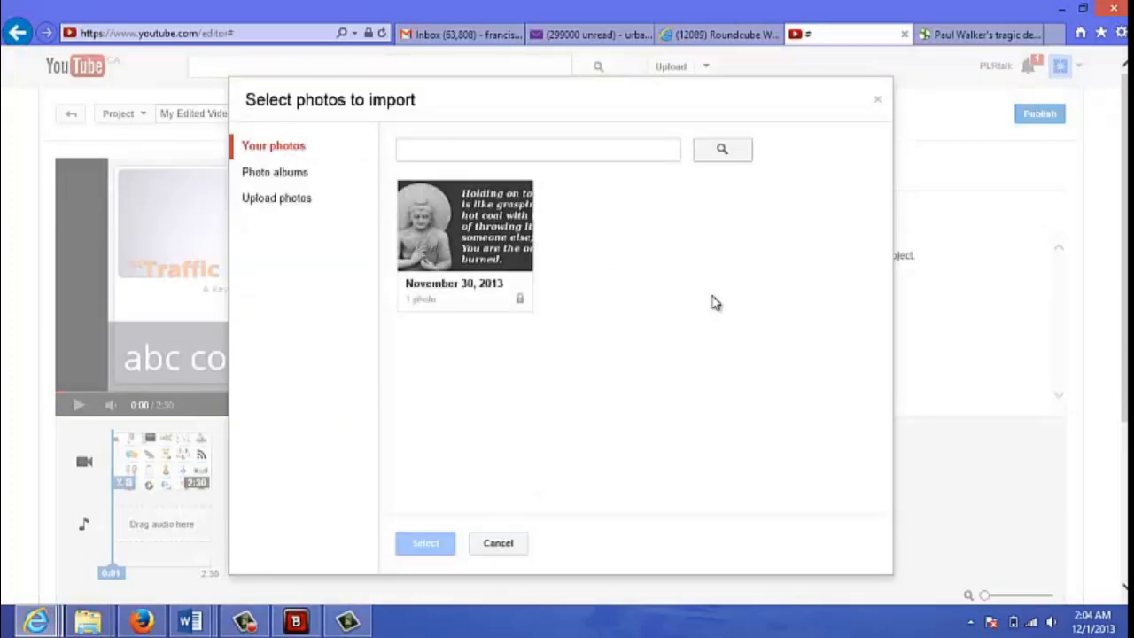
pyautogui.click(468, 252)
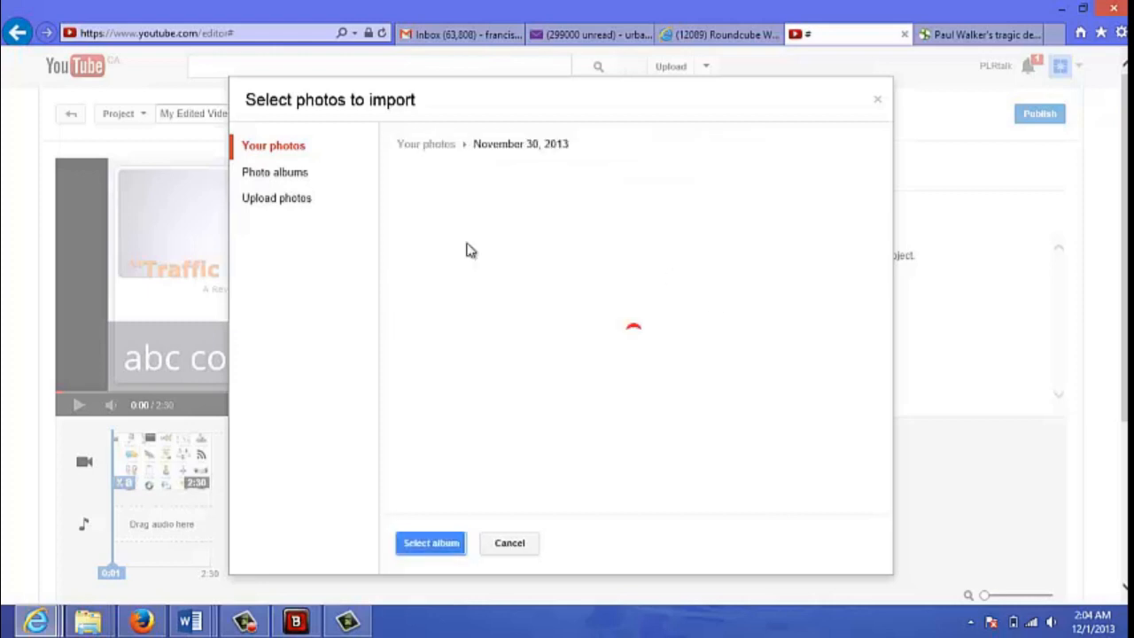
pyautogui.click(431, 542)
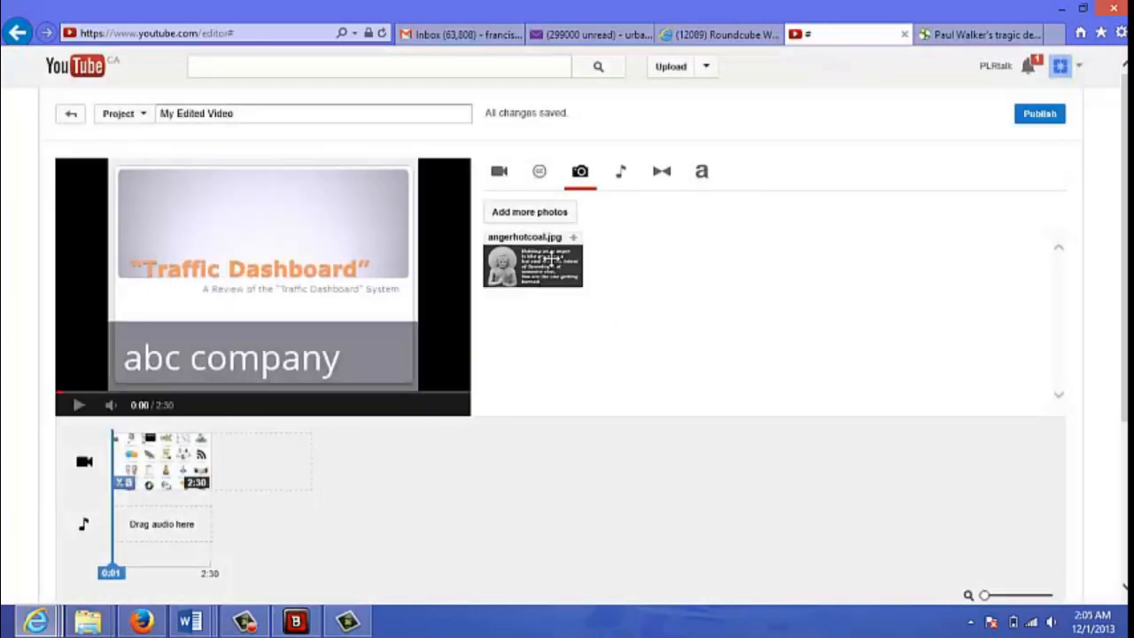
# - Insert the angerhotcoal.jpg photo before the Traffic Dashboard clip and preview the change from photo to video
pyautogui.moveTo(541, 263); pyautogui.dragTo(137, 467)
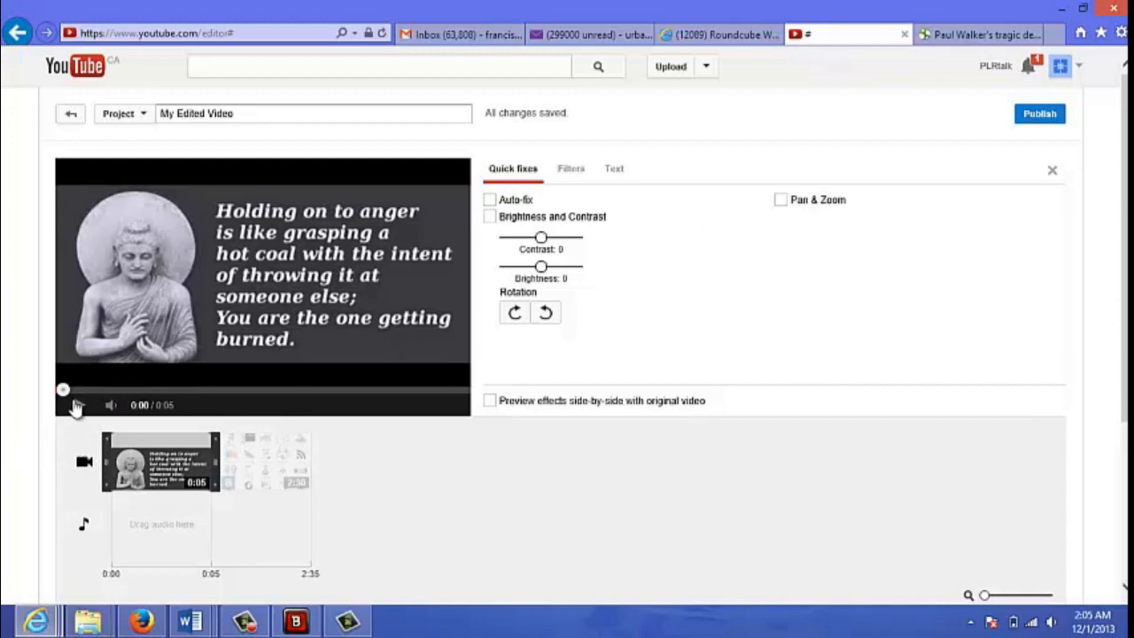
pyautogui.click(85, 467)
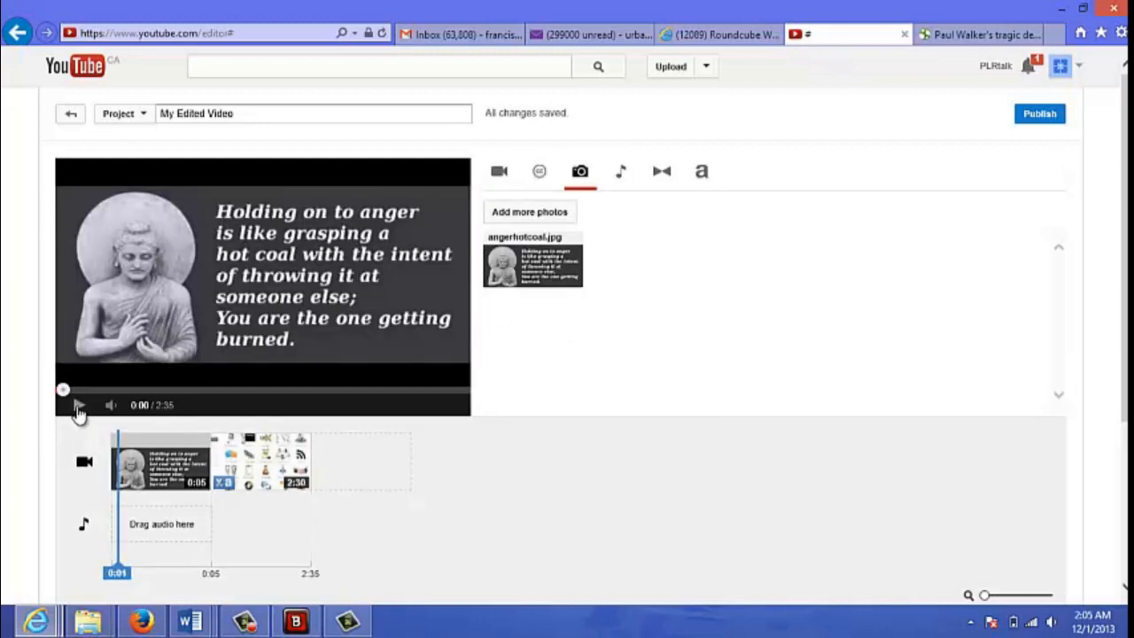
pyautogui.click(78, 408)
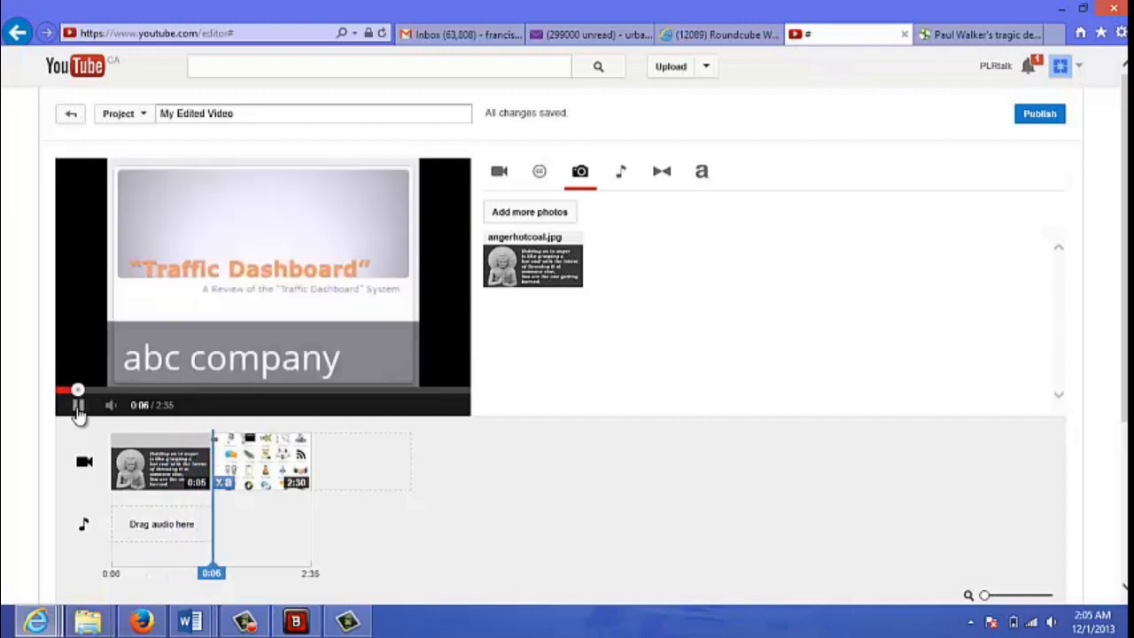
pyautogui.click(78, 408)
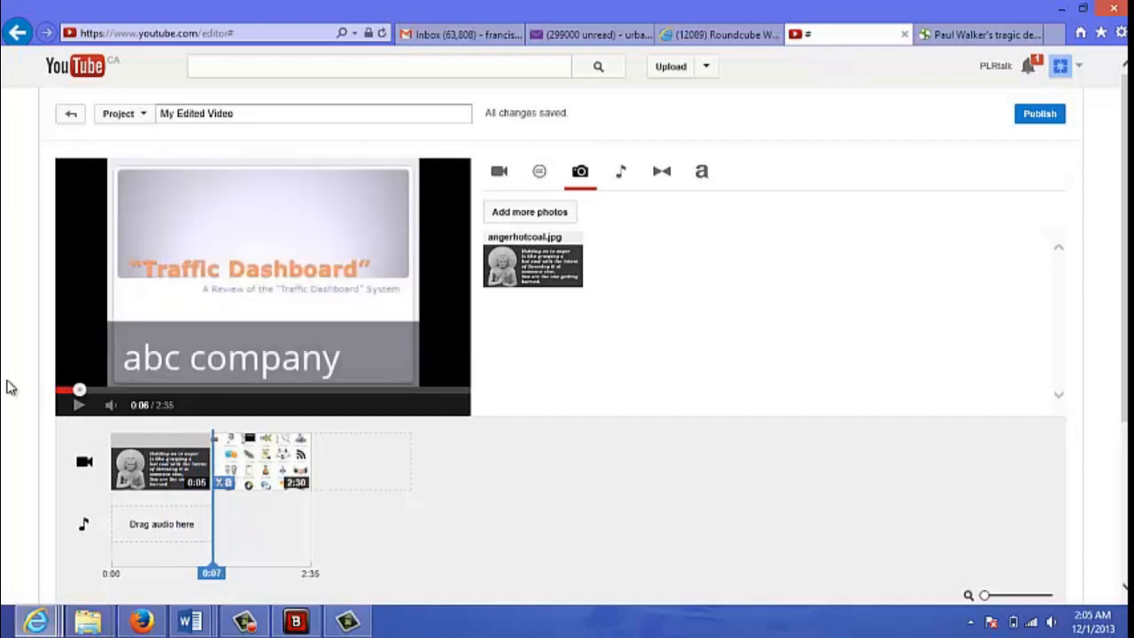